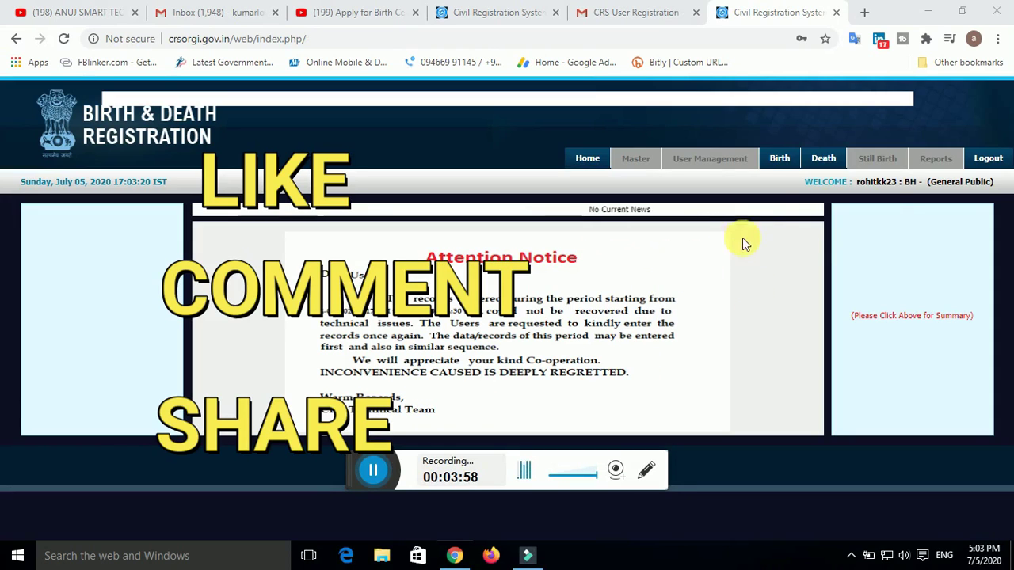
# Show the Birth menu's options: Add Birth Registration, Application Under Submission and Rejected Application
pyautogui.moveTo(774, 155)
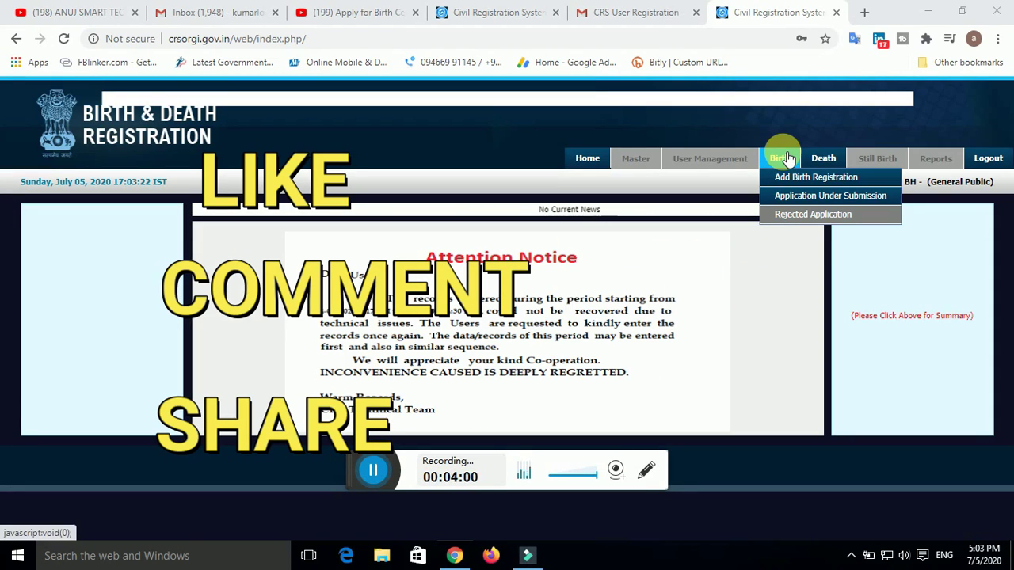
pyautogui.moveTo(822, 159)
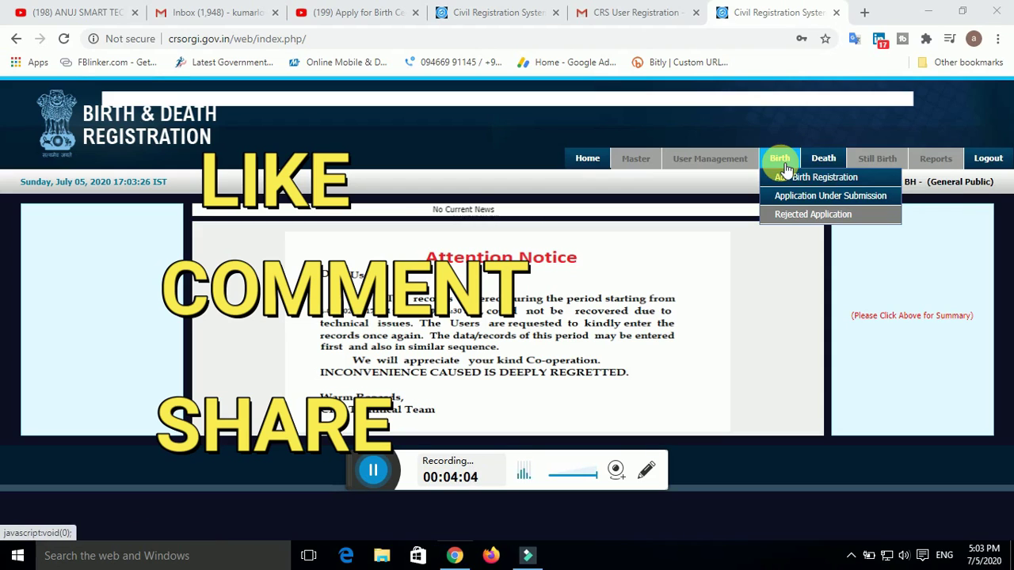
# Start a new birth registration with English as primary language and None as secondary, then begin the form number
pyautogui.click(785, 181)
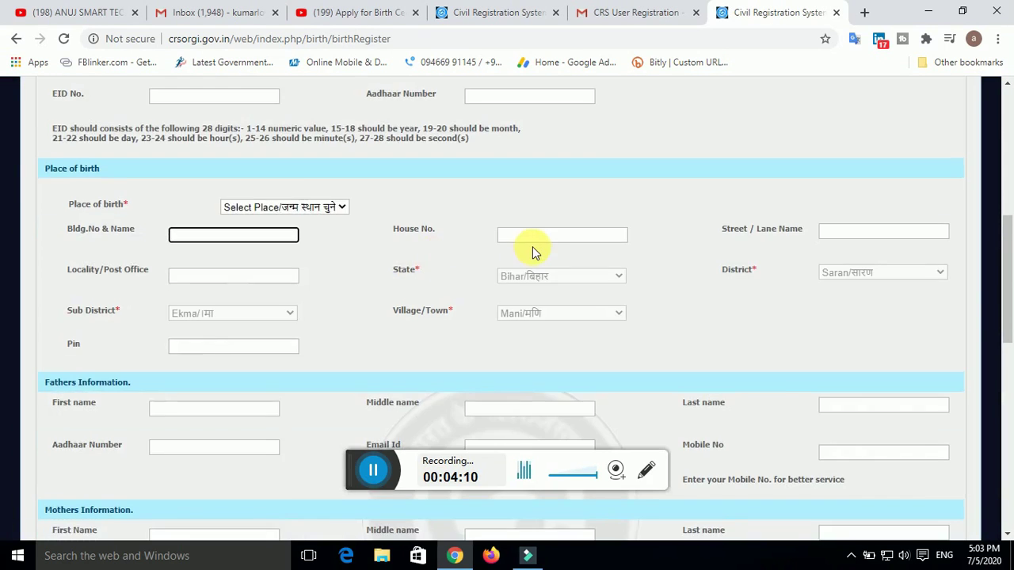
pyautogui.scroll(6, 532, 252)
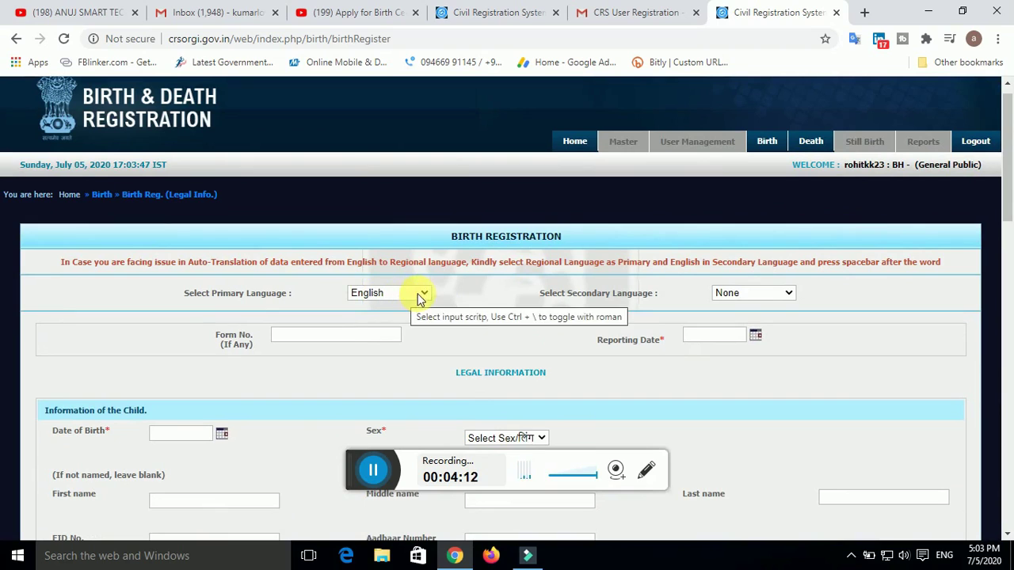
pyautogui.click(422, 294)
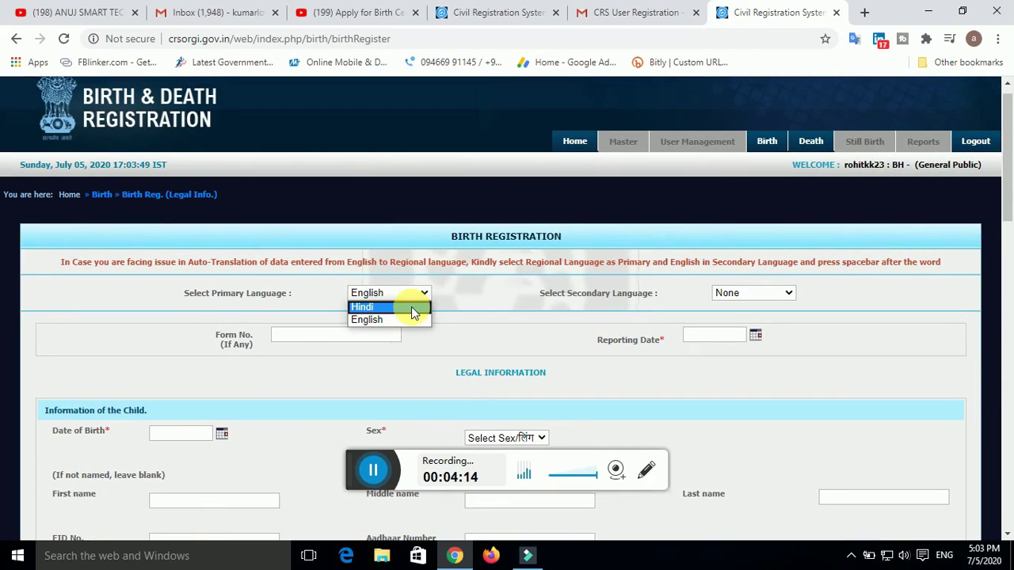
pyautogui.click(471, 303)
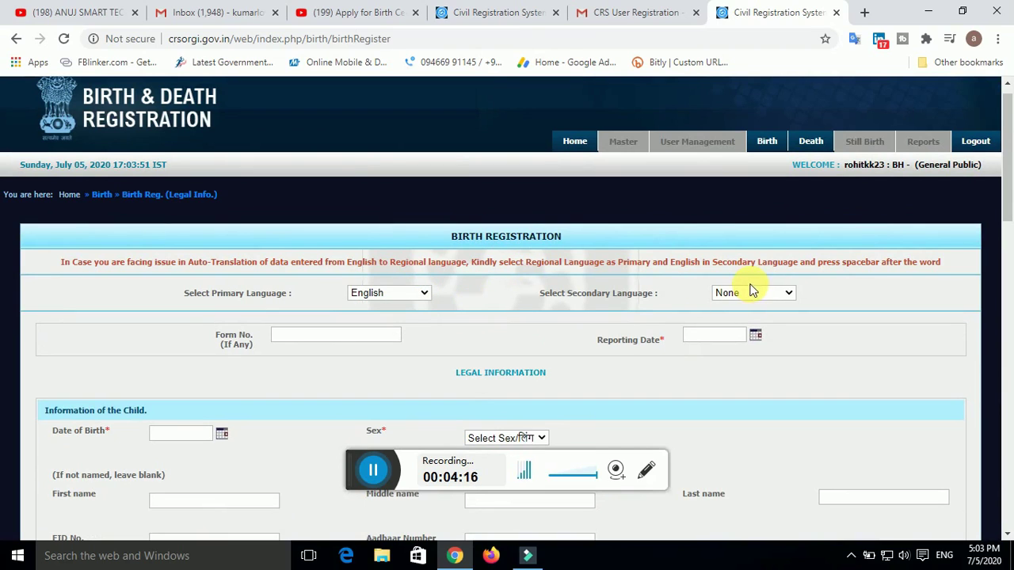
pyautogui.click(789, 294)
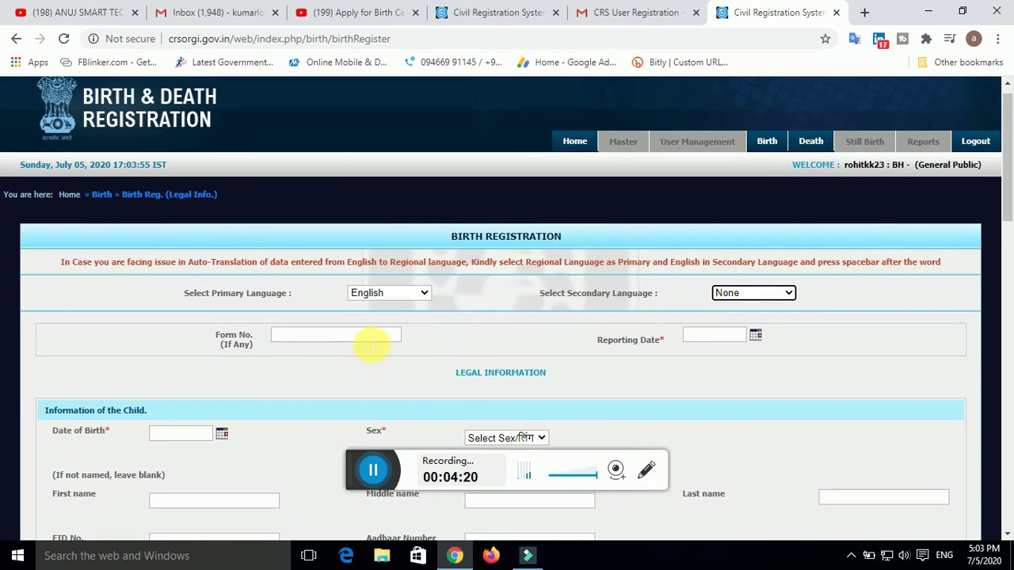
pyautogui.scroll(-1, 265, 344)
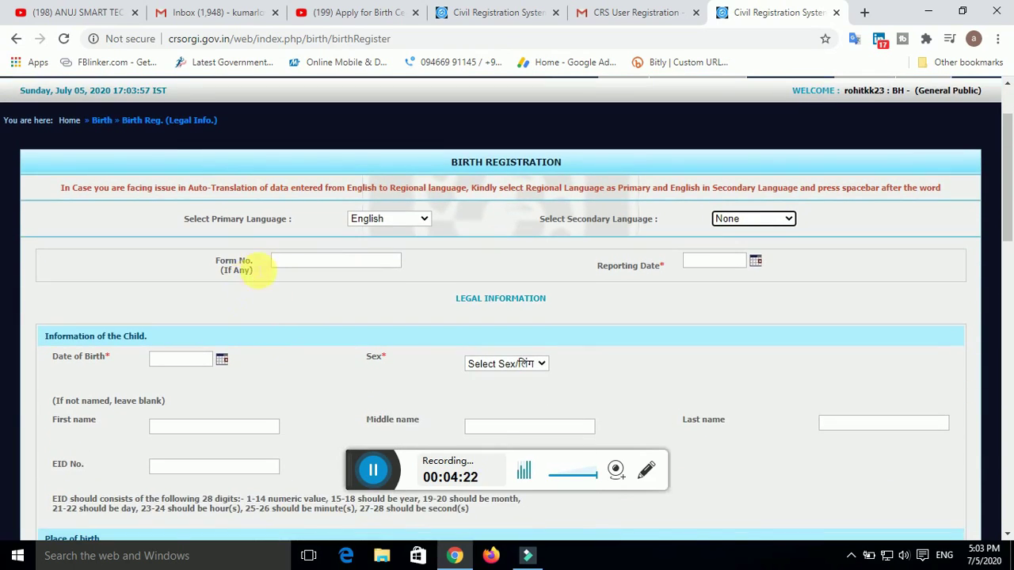
pyautogui.click(293, 261)
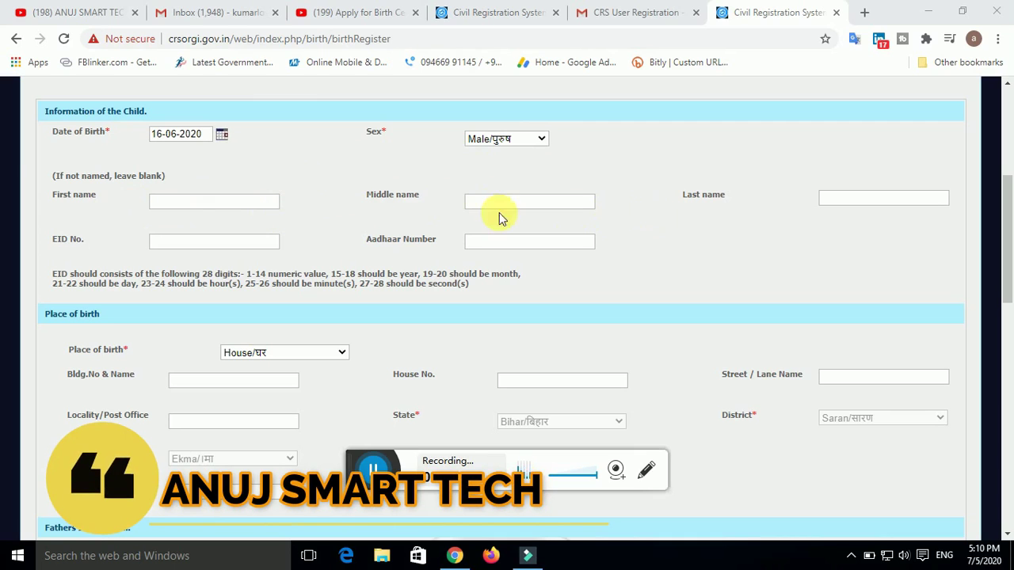
# Set place of birth to House with building XYZ, house 123, street 2, locality XYZ
pyautogui.scroll(-2, 198, 306)
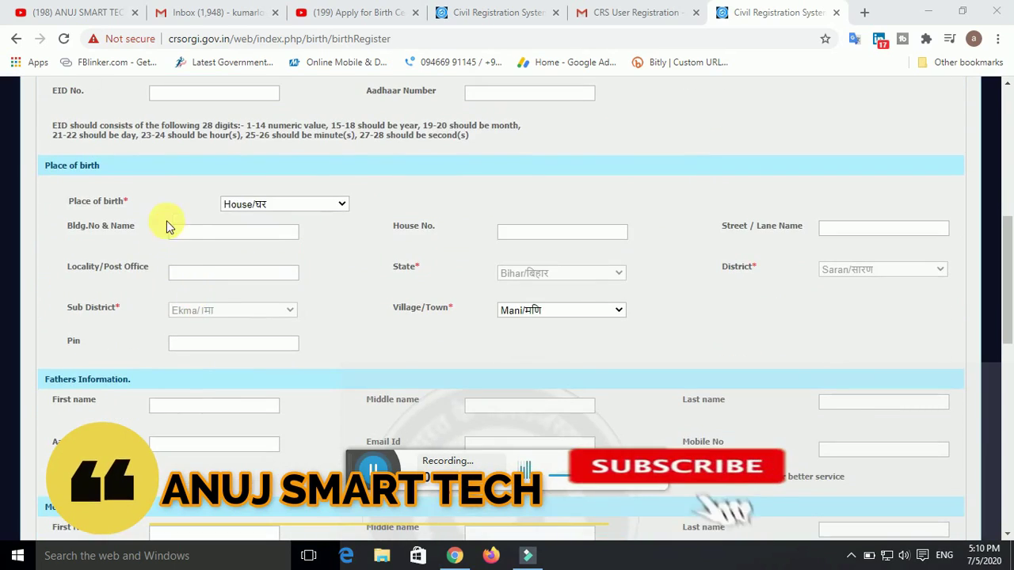
pyautogui.click(342, 206)
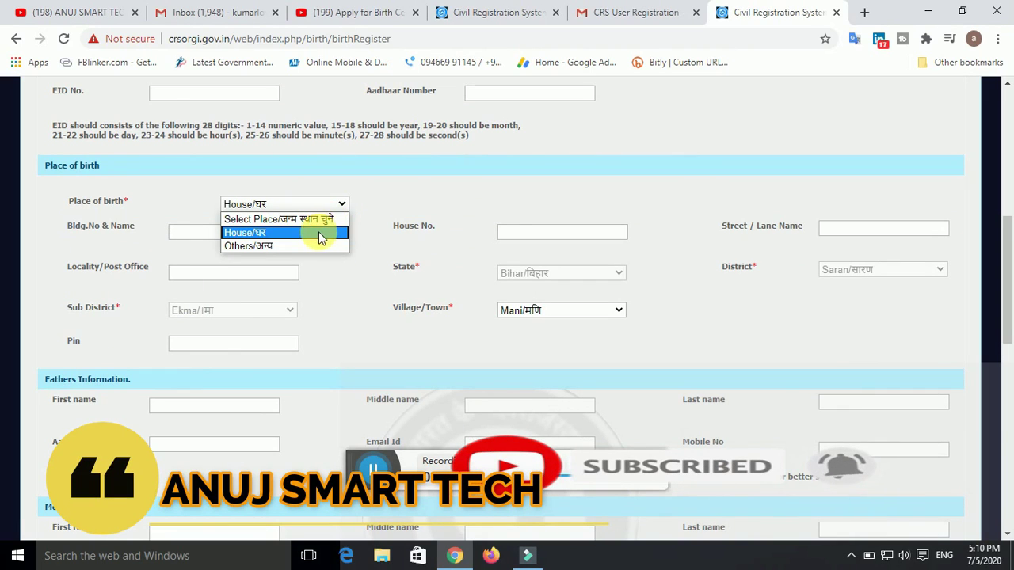
pyautogui.click(319, 232)
pyautogui.click(198, 238)
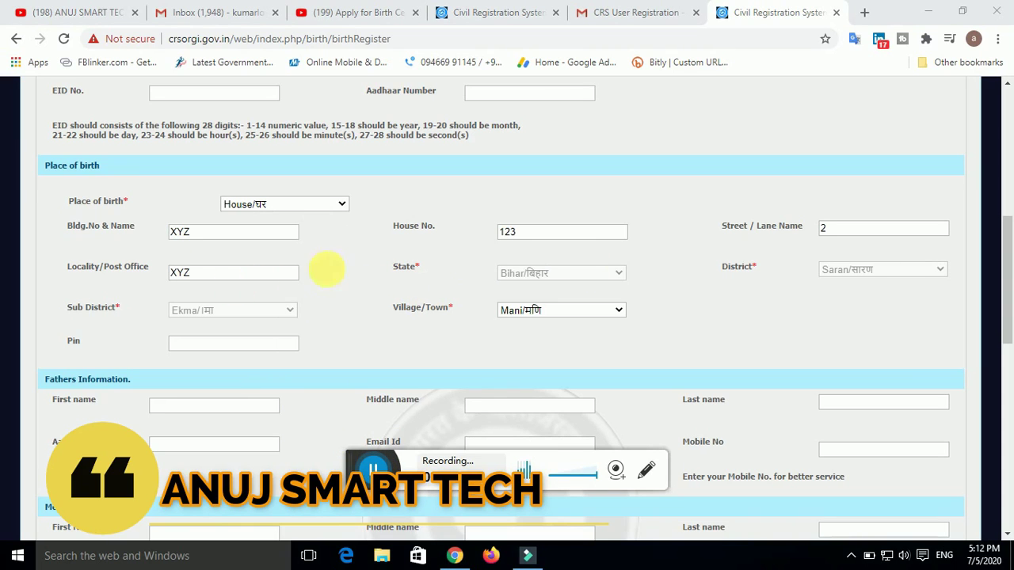
pyautogui.scroll(-1, 433, 281)
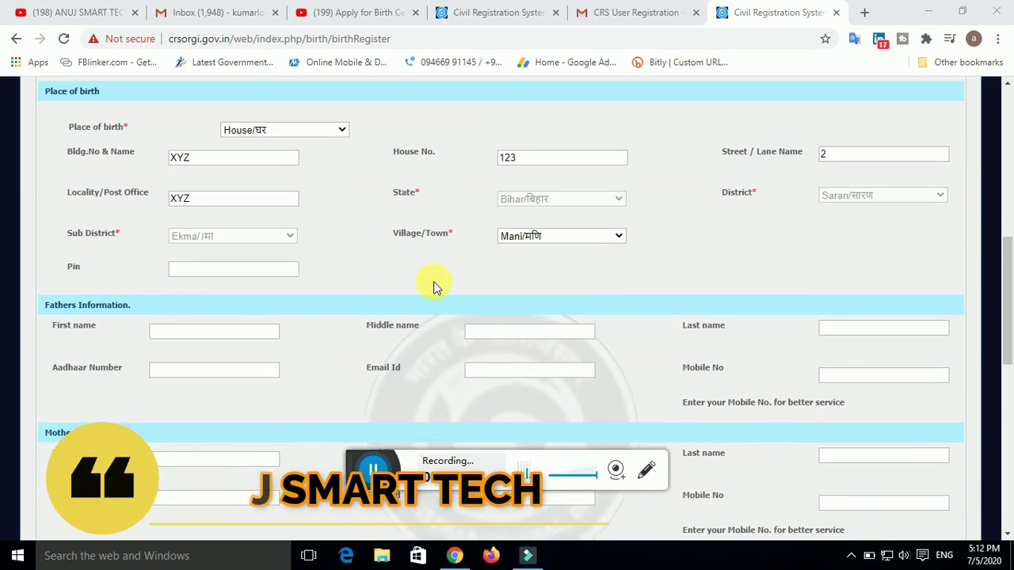
pyautogui.scroll(-2, 433, 281)
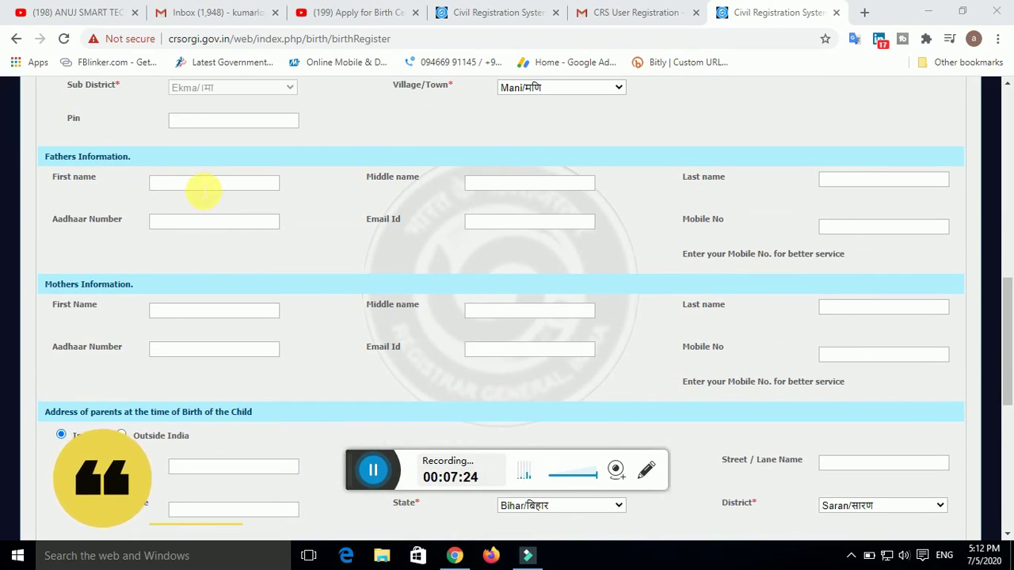
# Fill in the father's first name, email and mobile number
pyautogui.click(204, 190)
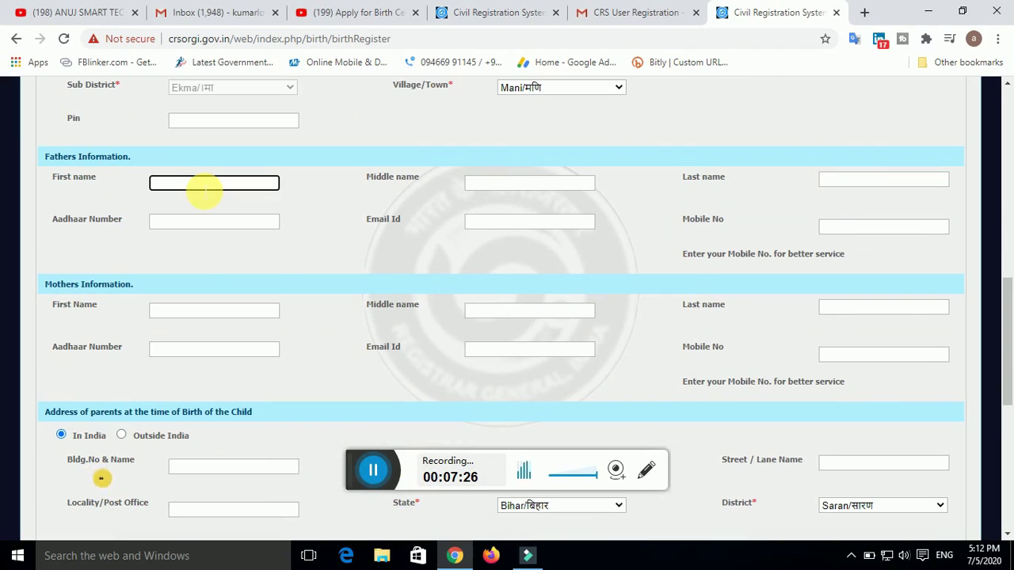
pyautogui.click(372, 470)
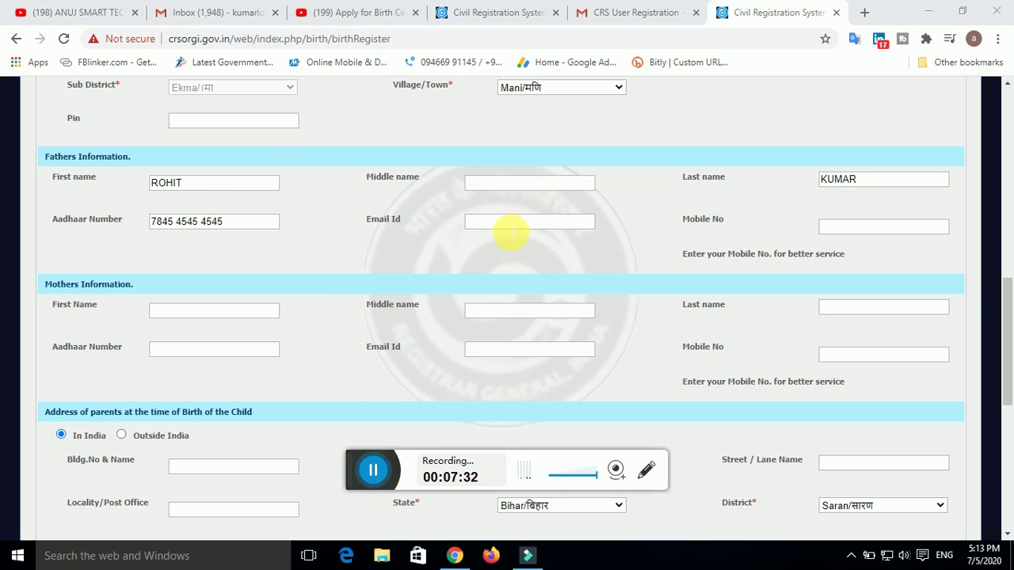
pyautogui.click(511, 230)
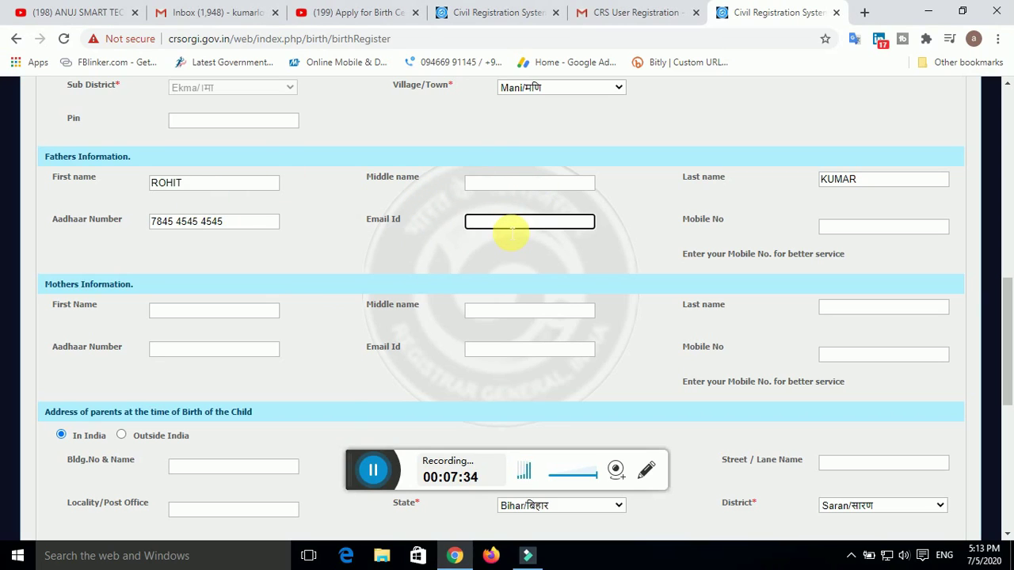
pyautogui.click(841, 230)
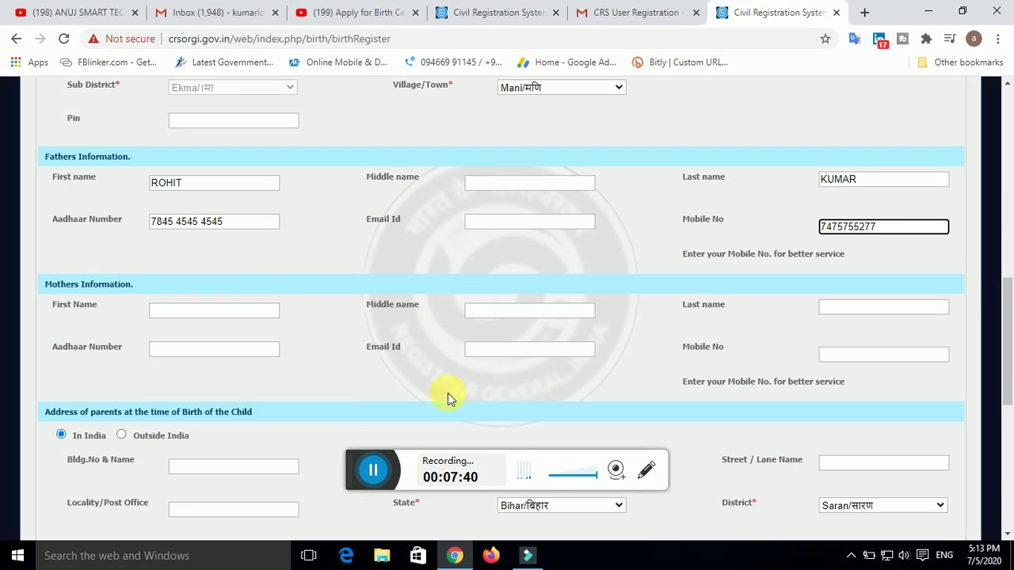
# Enter RANI as the mother's first name and add her last name
pyautogui.click(176, 315)
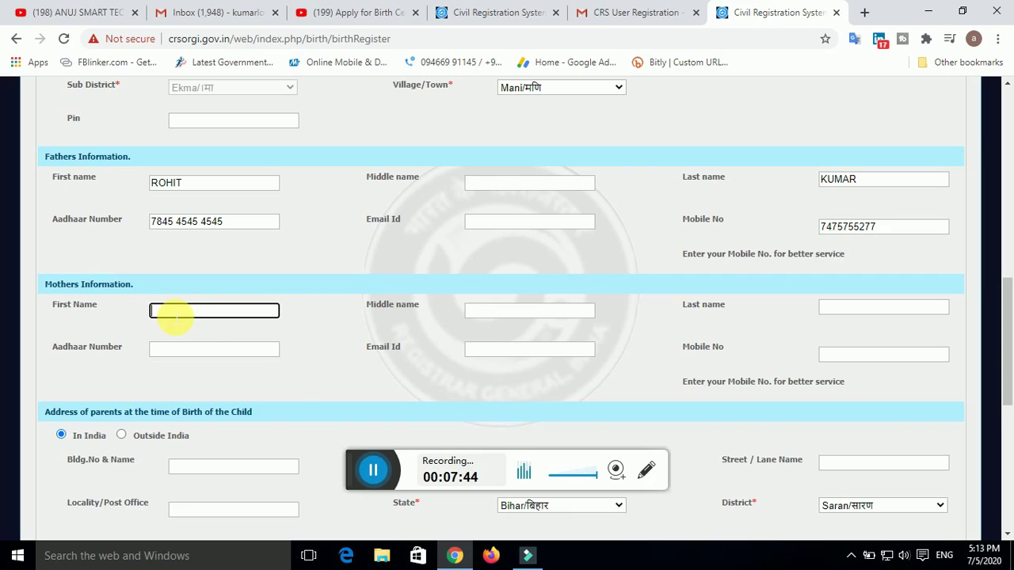
pyautogui.write('RANI')
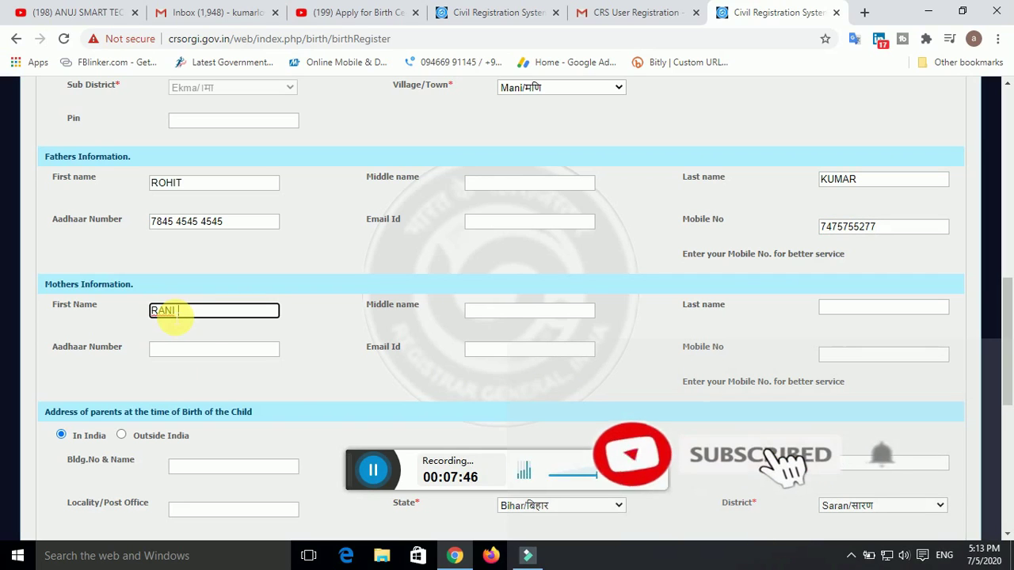
pyautogui.click(880, 309)
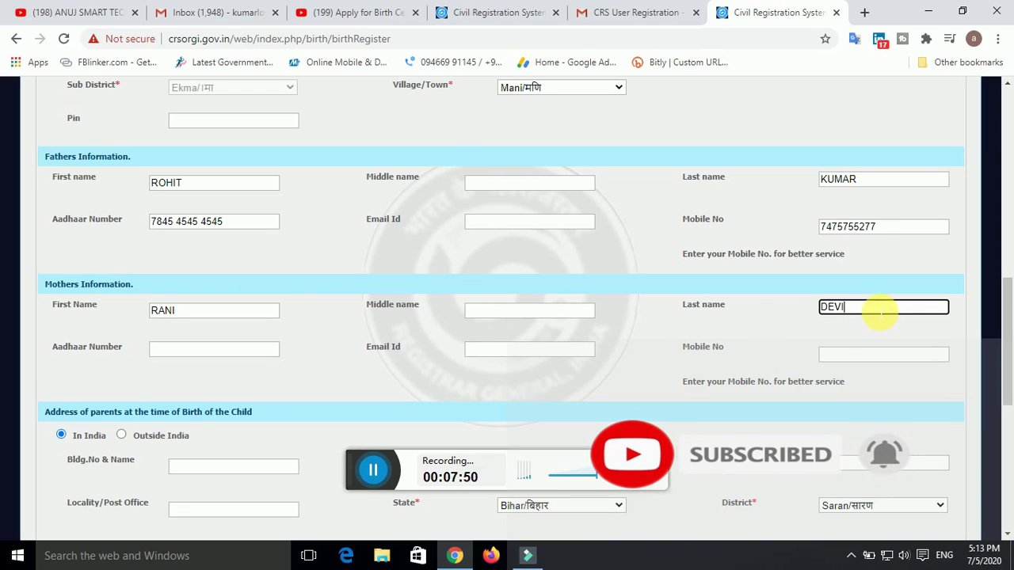
# Enter the mother's Aadhaar number and mobile number, trimming the extra digits
pyautogui.click(157, 353)
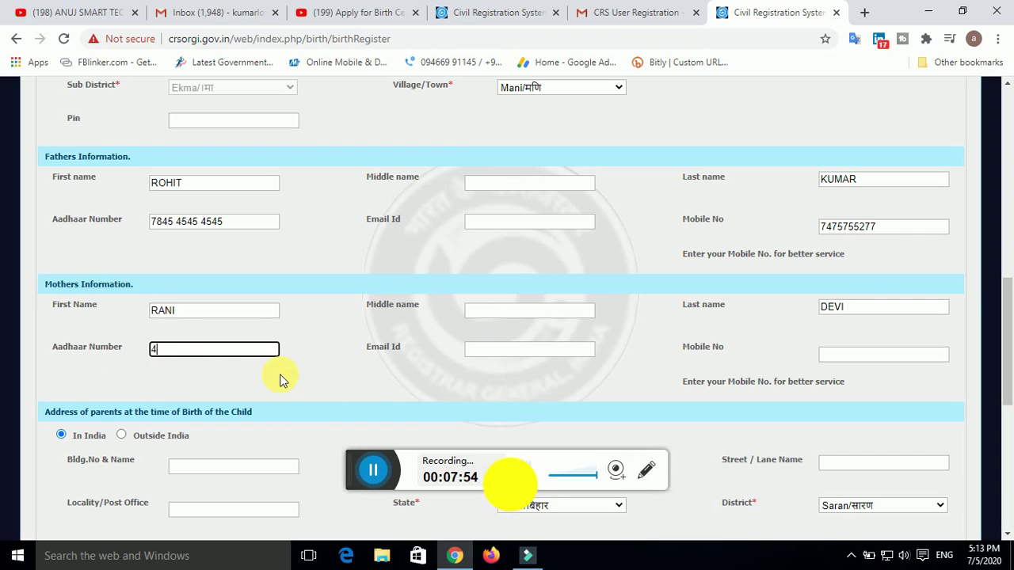
pyautogui.click(509, 357)
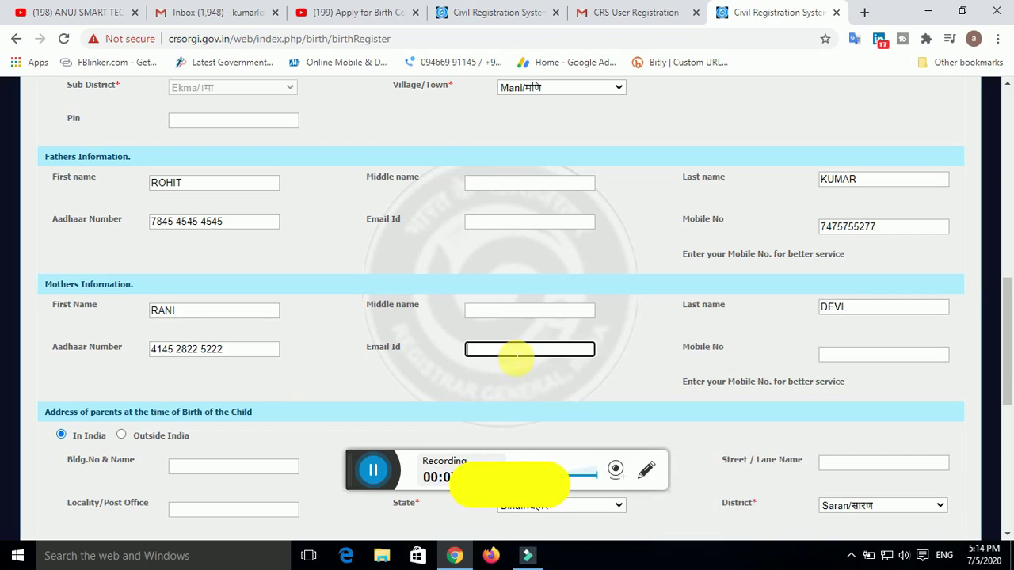
pyautogui.click(820, 354)
pyautogui.press('BackSpace')
pyautogui.press('BackSpace')
pyautogui.press('BackSpace')
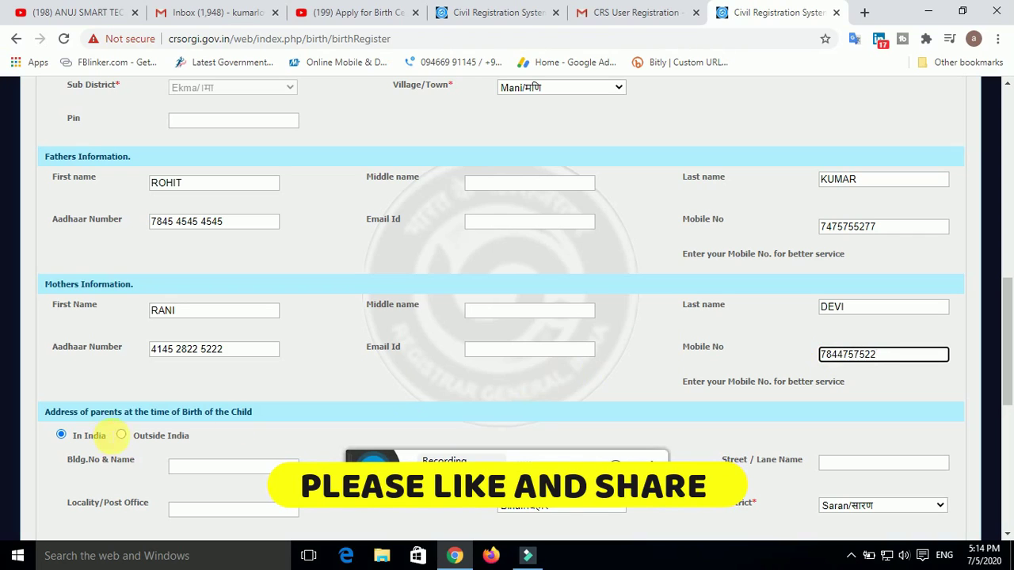
# Fill the birth-time address building name and house number, with locality XZ
pyautogui.scroll(-1, 111, 433)
pyautogui.scroll(-1, 123, 396)
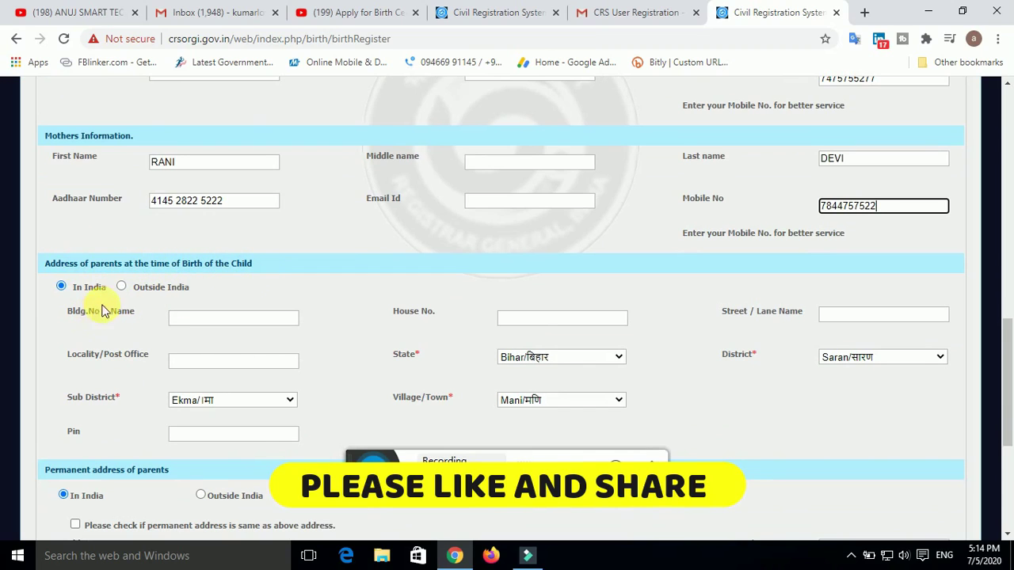
pyautogui.click(259, 328)
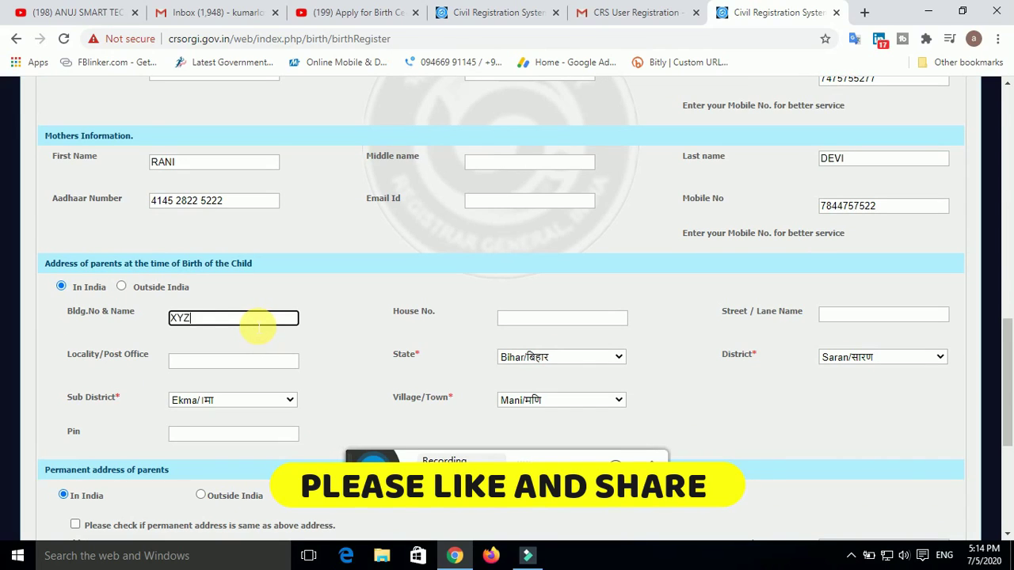
pyautogui.click(558, 323)
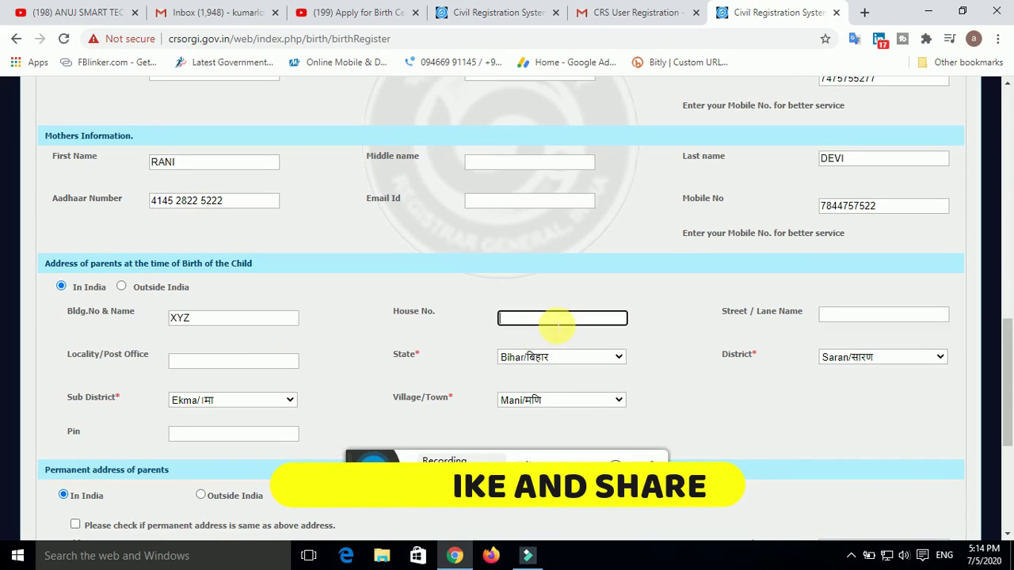
pyautogui.click(181, 362)
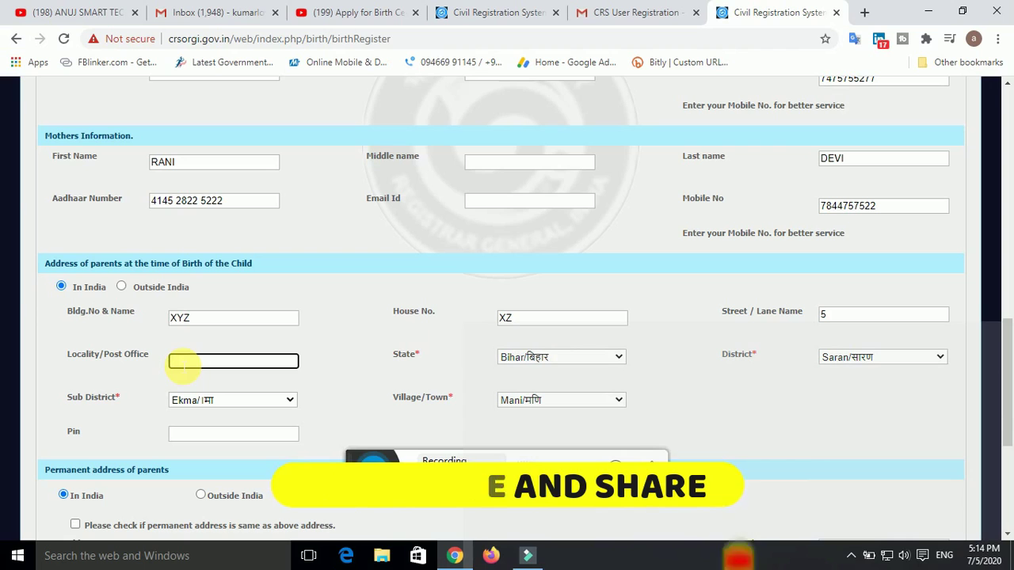
pyautogui.write('XZ')
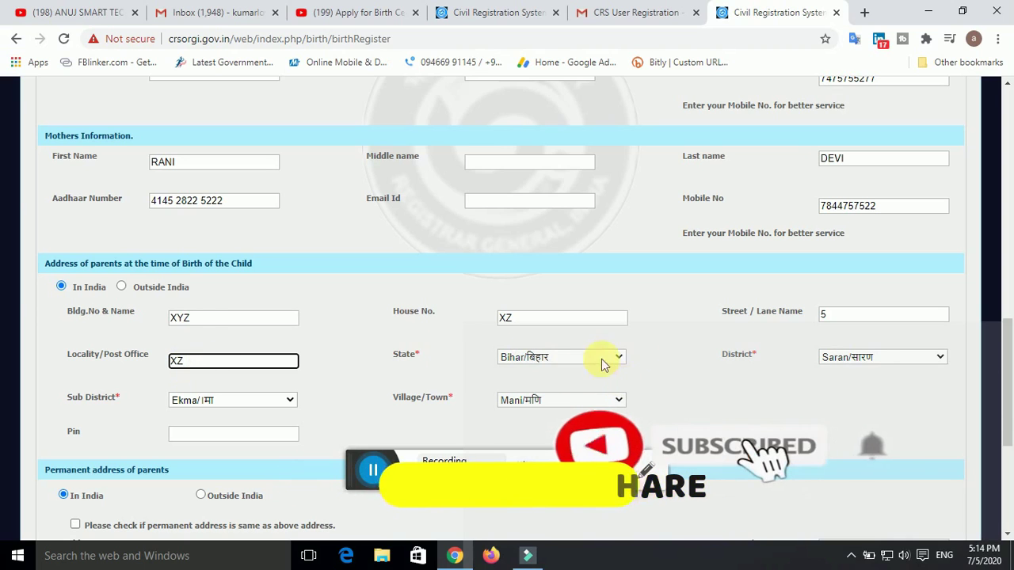
# Enter the pin code in the Informants Information section
pyautogui.scroll(-3, 380, 362)
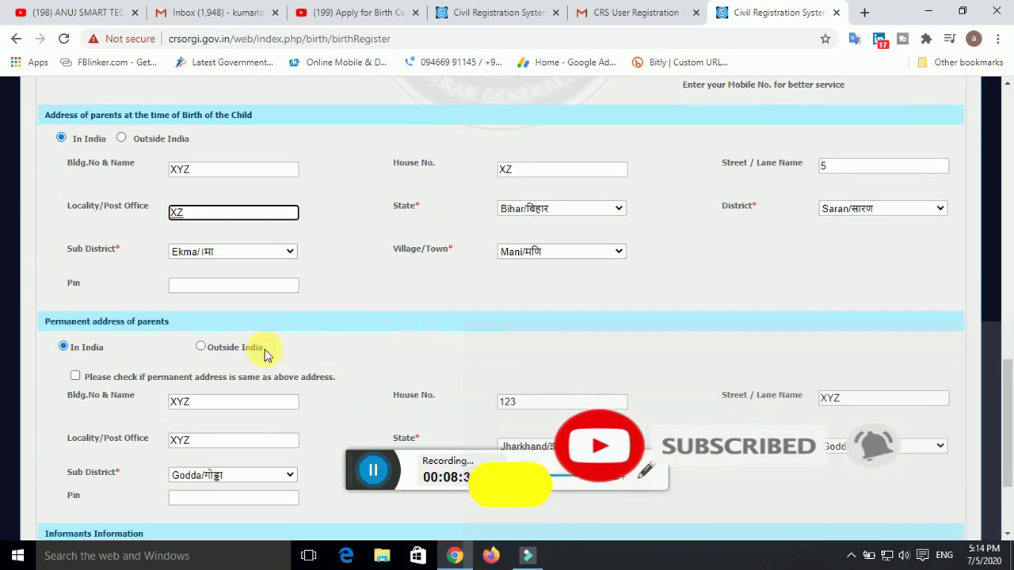
pyautogui.scroll(-3, 313, 357)
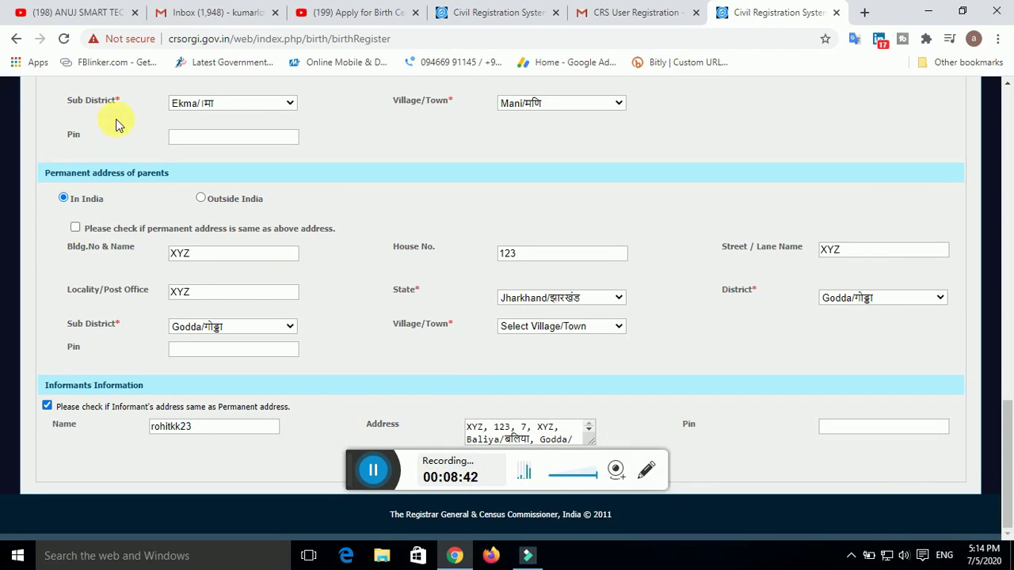
pyautogui.scroll(3, 117, 123)
pyautogui.scroll(-3, 212, 252)
pyautogui.click(874, 427)
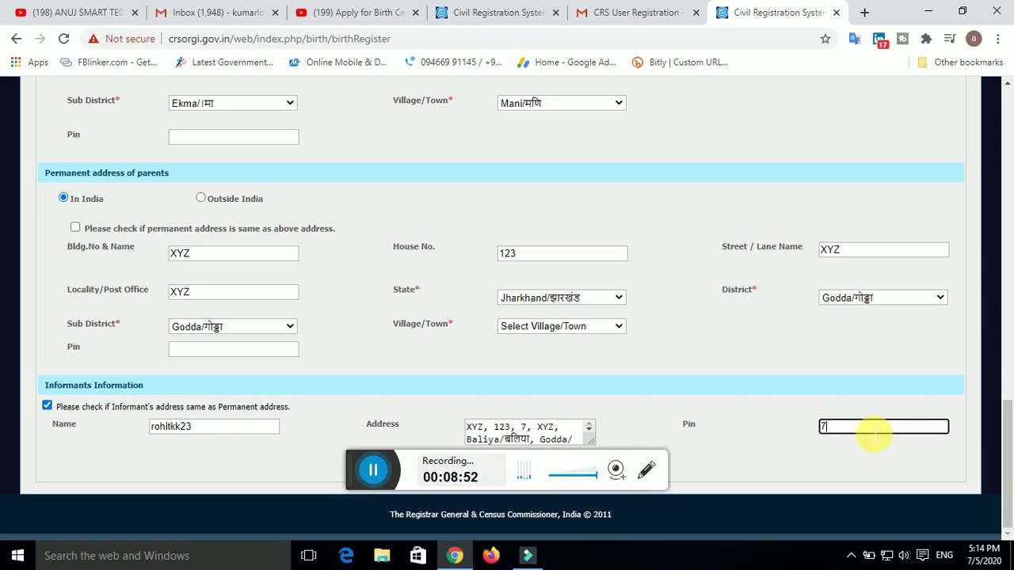
pyautogui.click(765, 441)
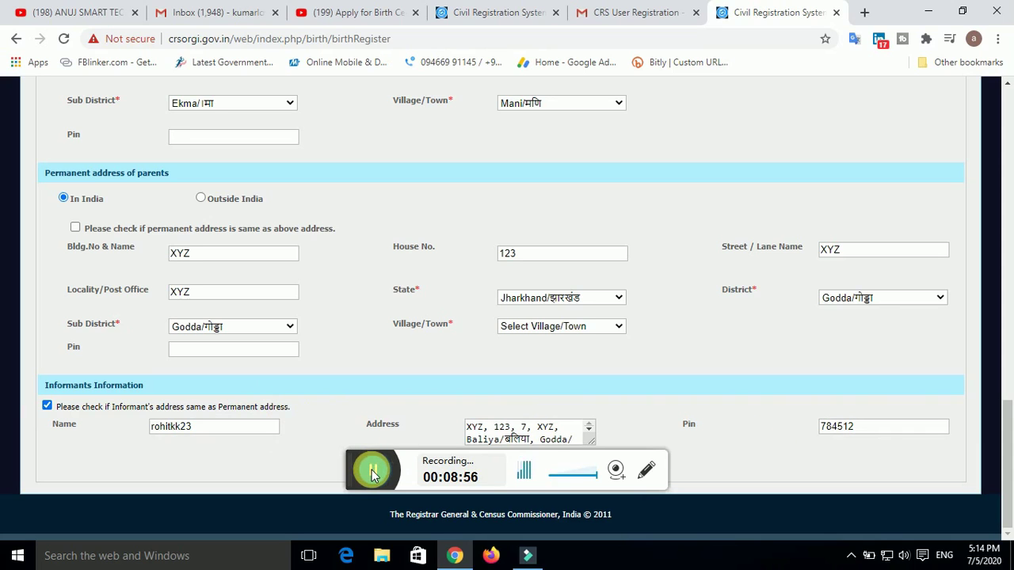
pyautogui.moveTo(358, 465); pyautogui.dragTo(395, 396)
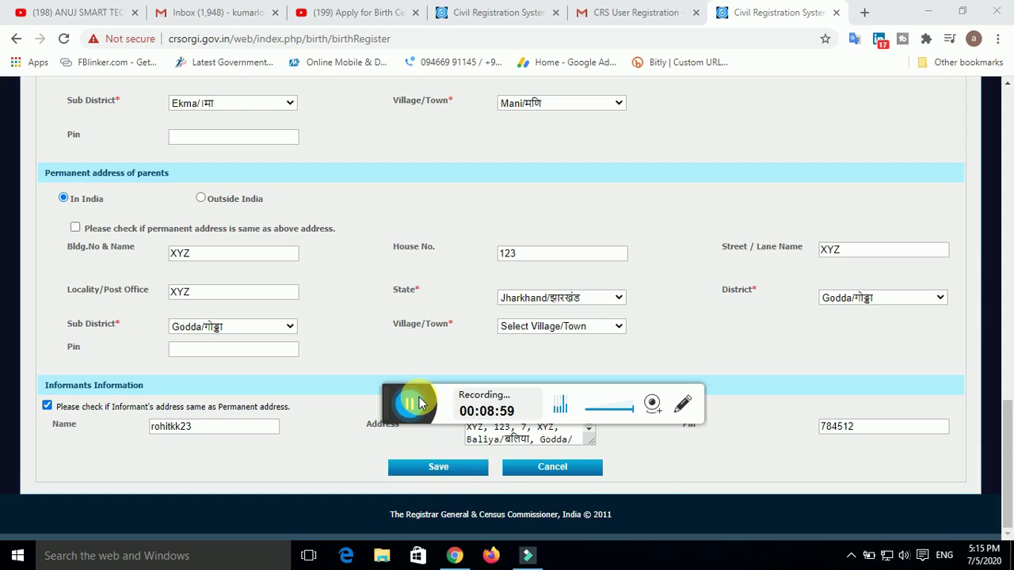
# Try saving the completed birth registration form
pyautogui.click(410, 404)
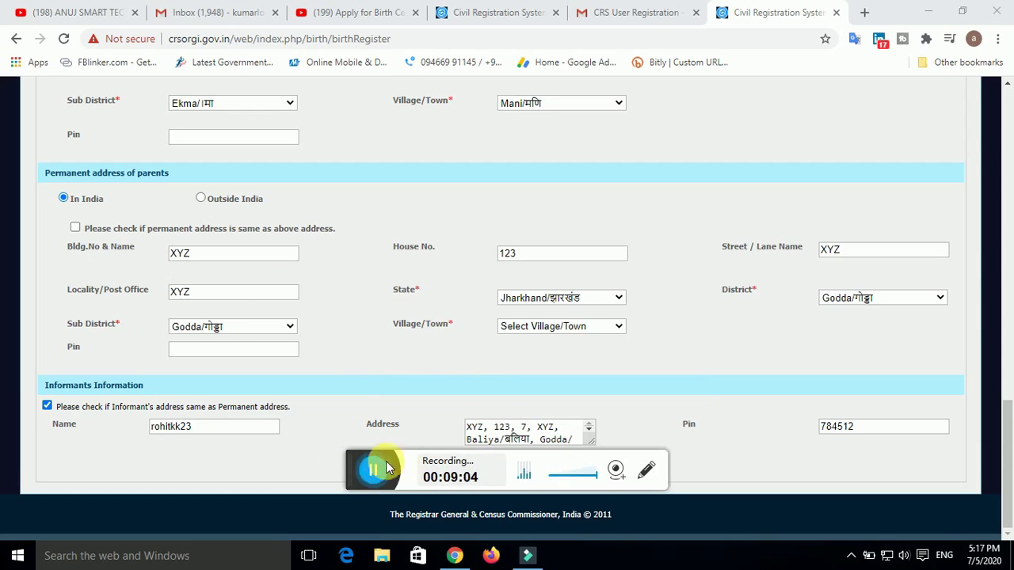
pyautogui.moveTo(354, 464); pyautogui.dragTo(339, 426)
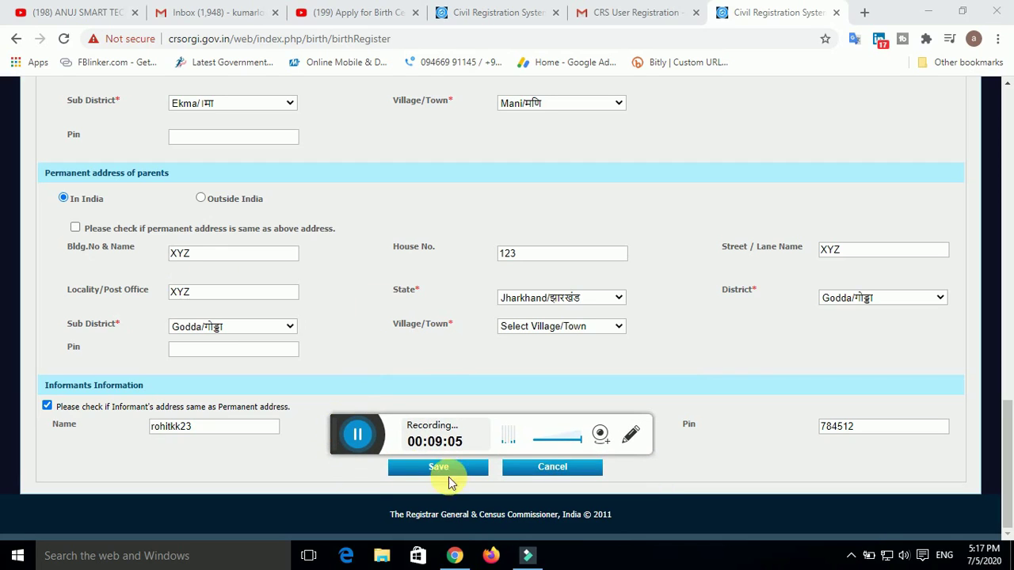
pyautogui.click(457, 472)
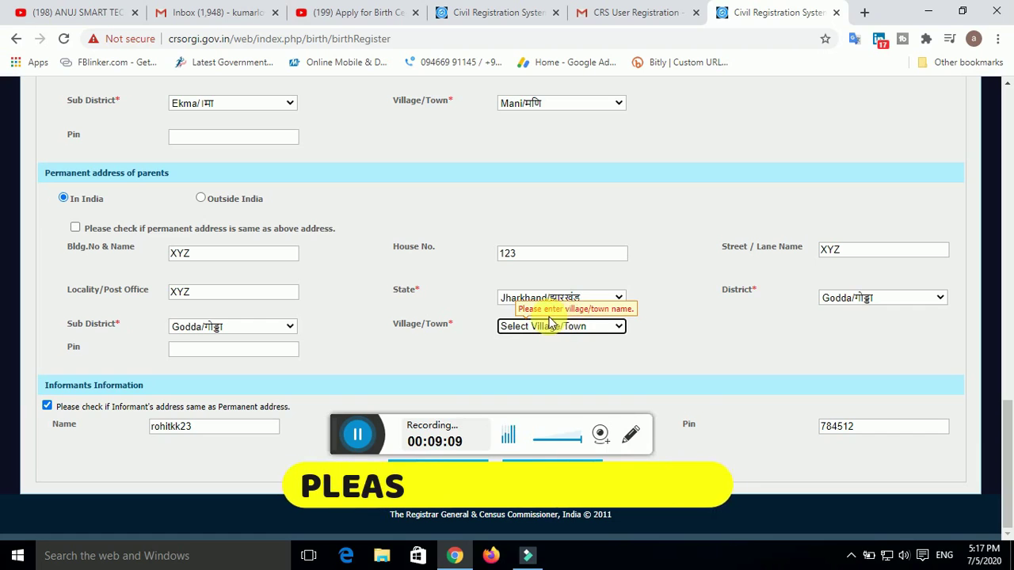
# Set the permanent address Village/Town to Baliya
pyautogui.click(619, 330)
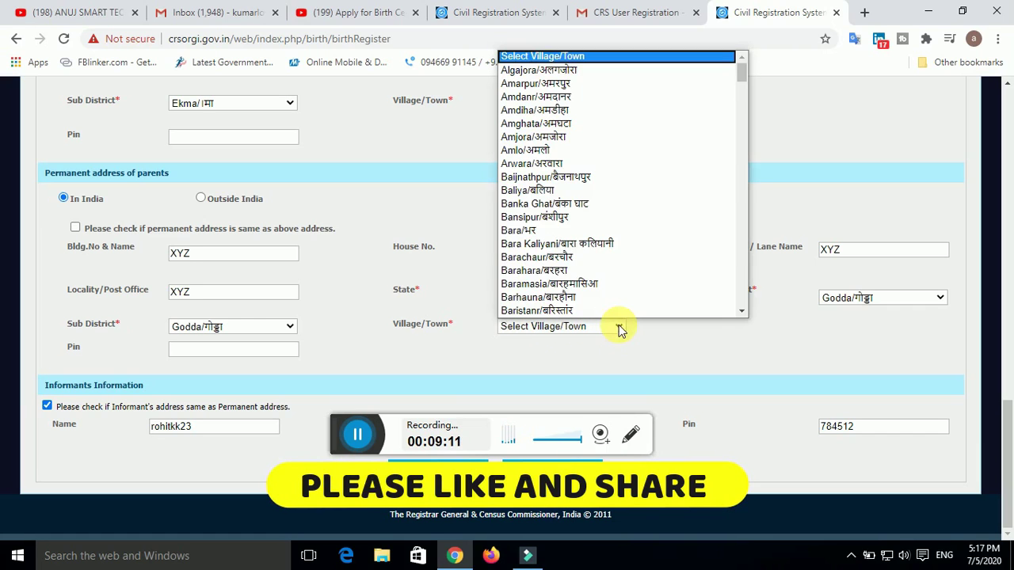
pyautogui.click(578, 190)
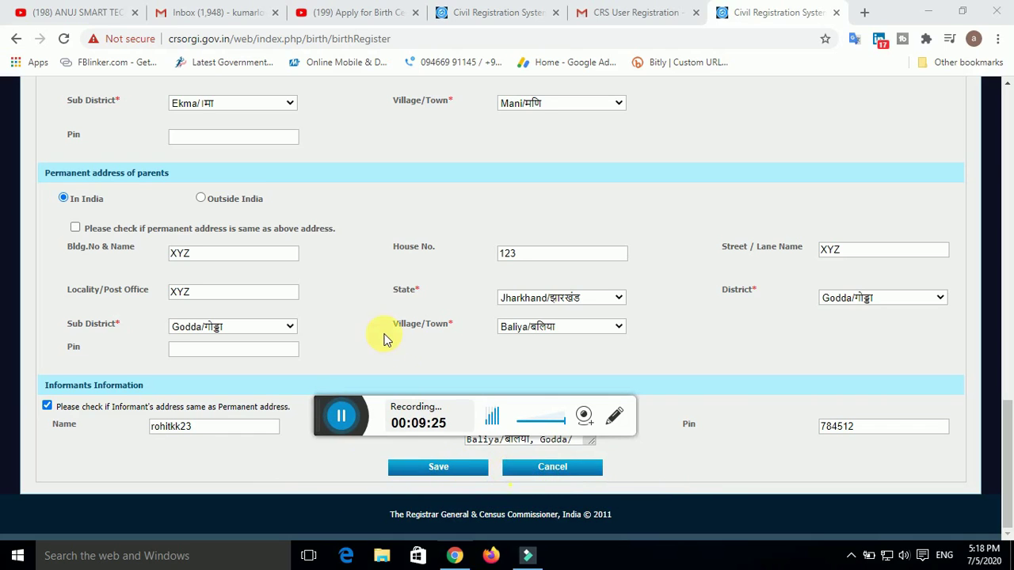
pyautogui.scroll(3, 388, 344)
pyautogui.scroll(2, 71, 271)
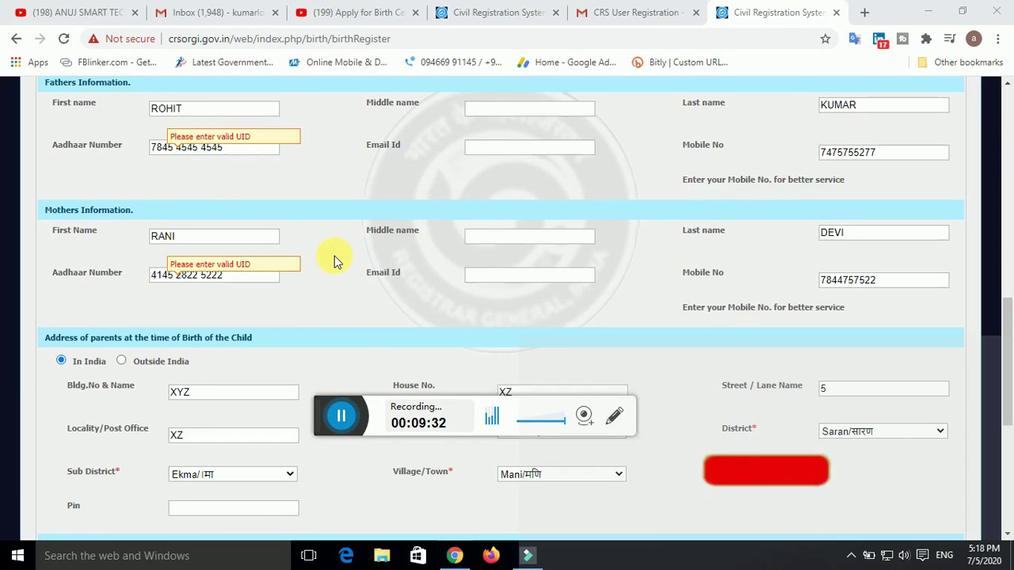
pyautogui.scroll(-3, 425, 301)
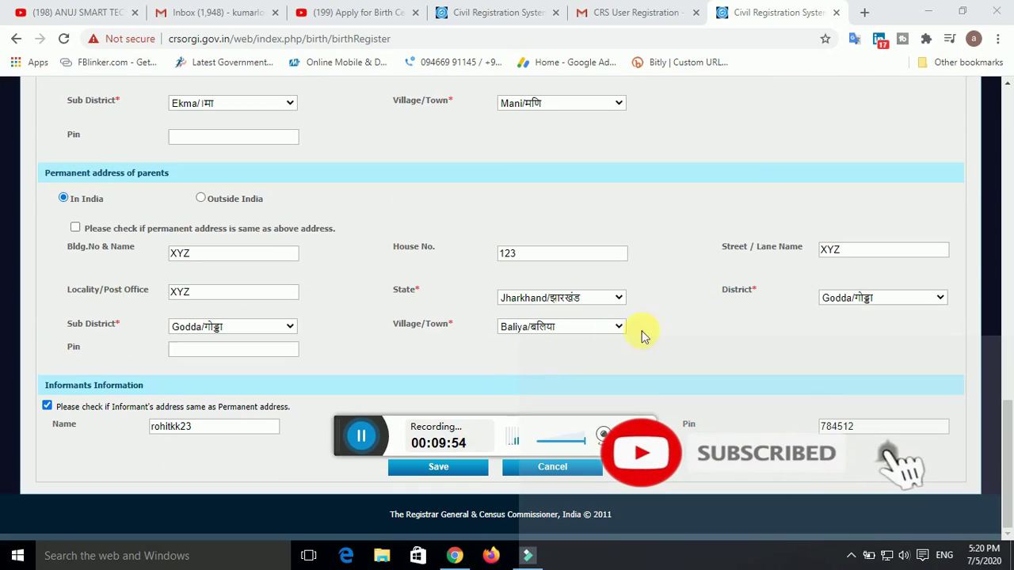